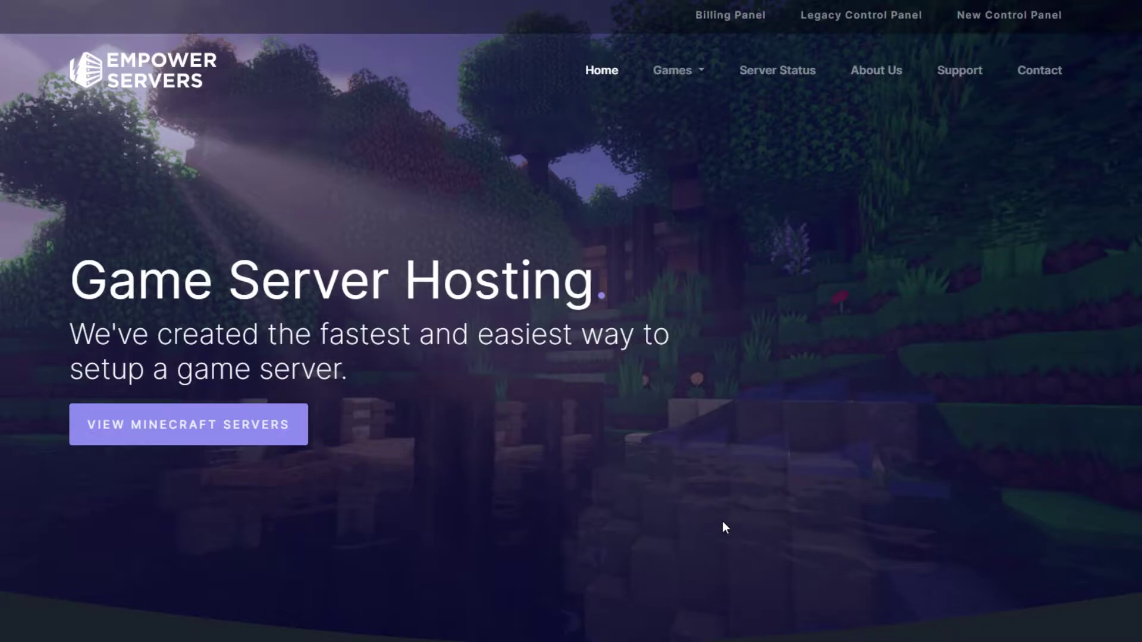
Step: Open the new control panel, manage the Tutorial Server and go to its file management
left_click(1010, 33)
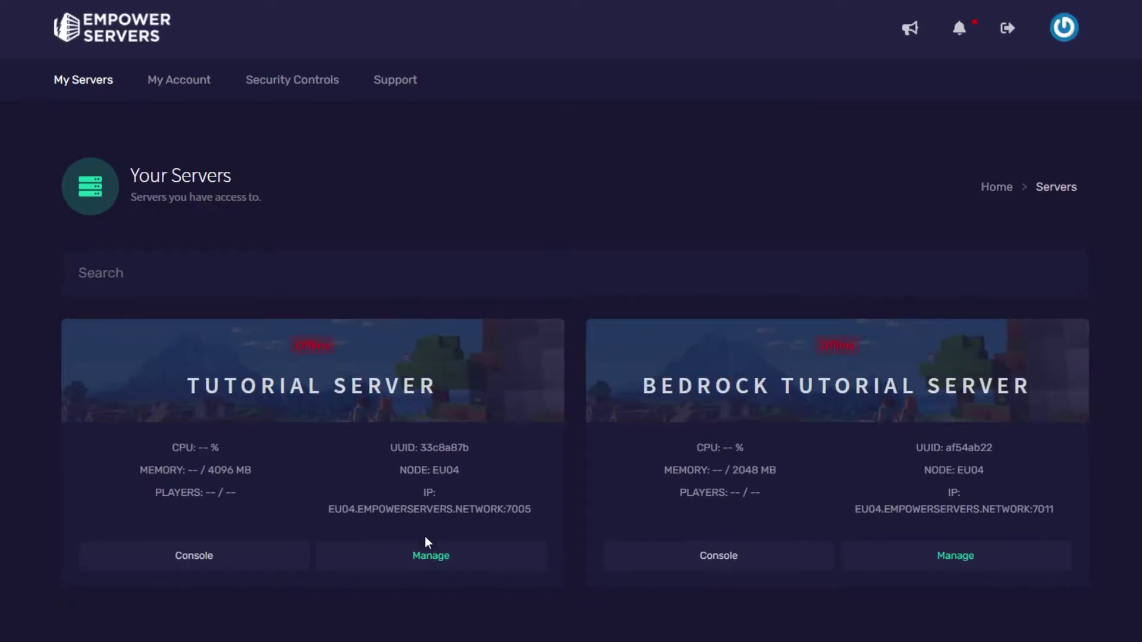
left_click(445, 564)
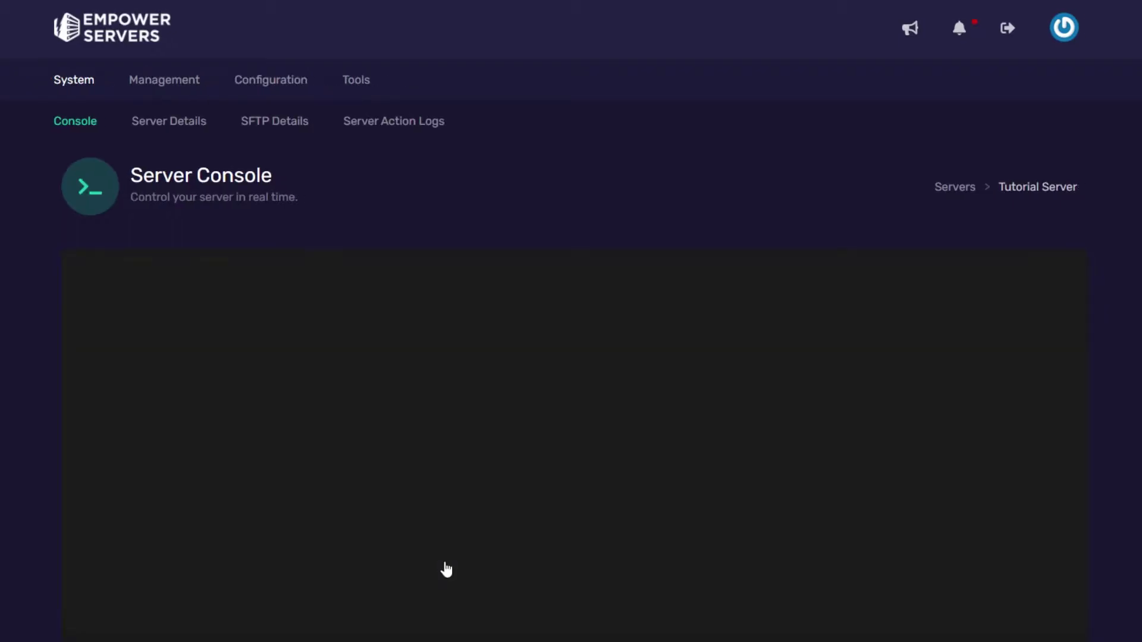
left_click(190, 82)
left_click(112, 122)
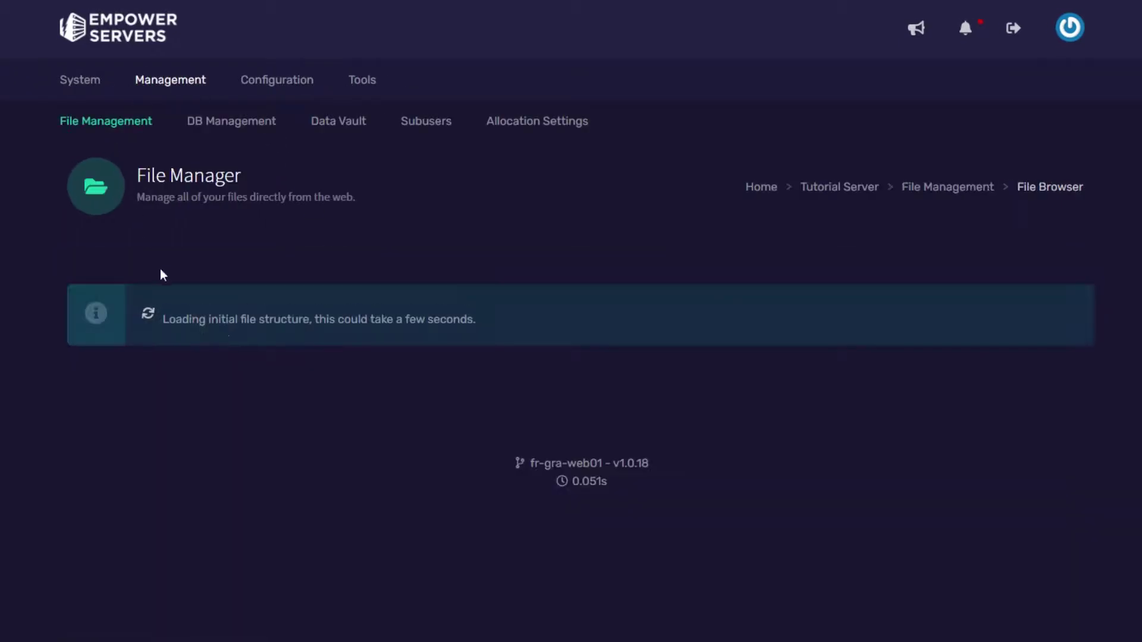
Step: Find server.properties in the server's file list and open it for editing
scroll(396, 446, "down", 12)
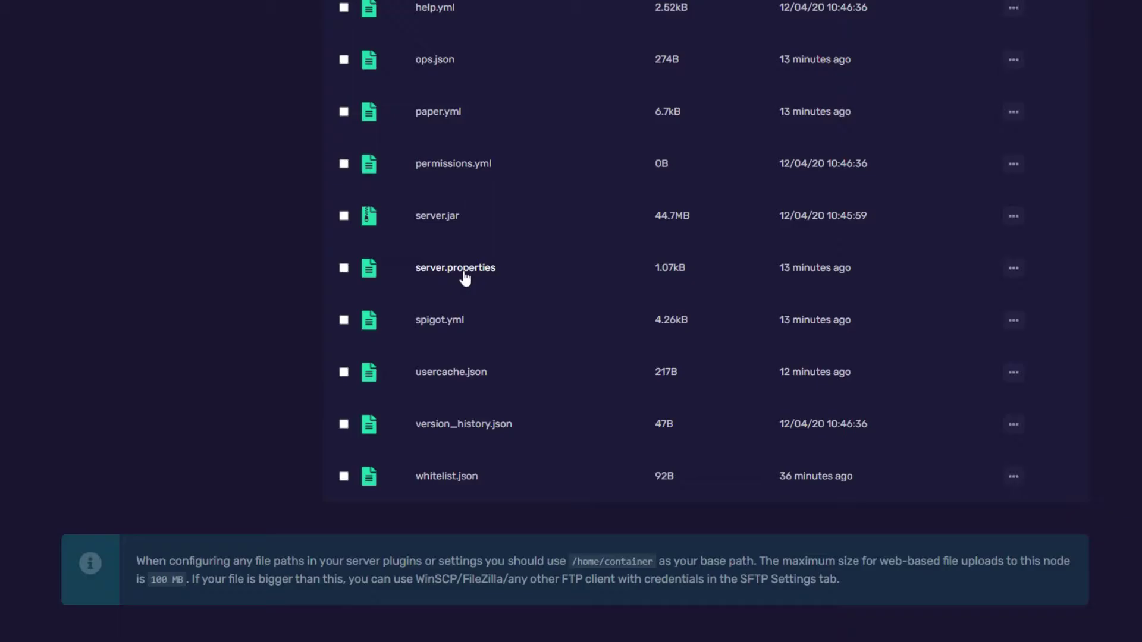
left_click(464, 276)
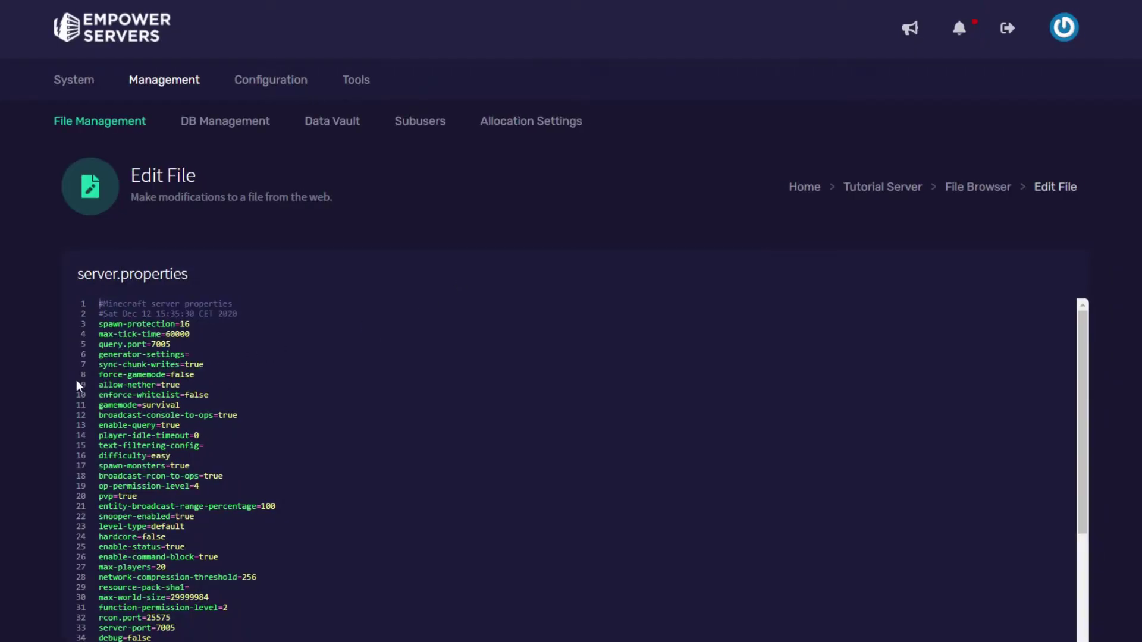
scroll(76, 381, "down", 1)
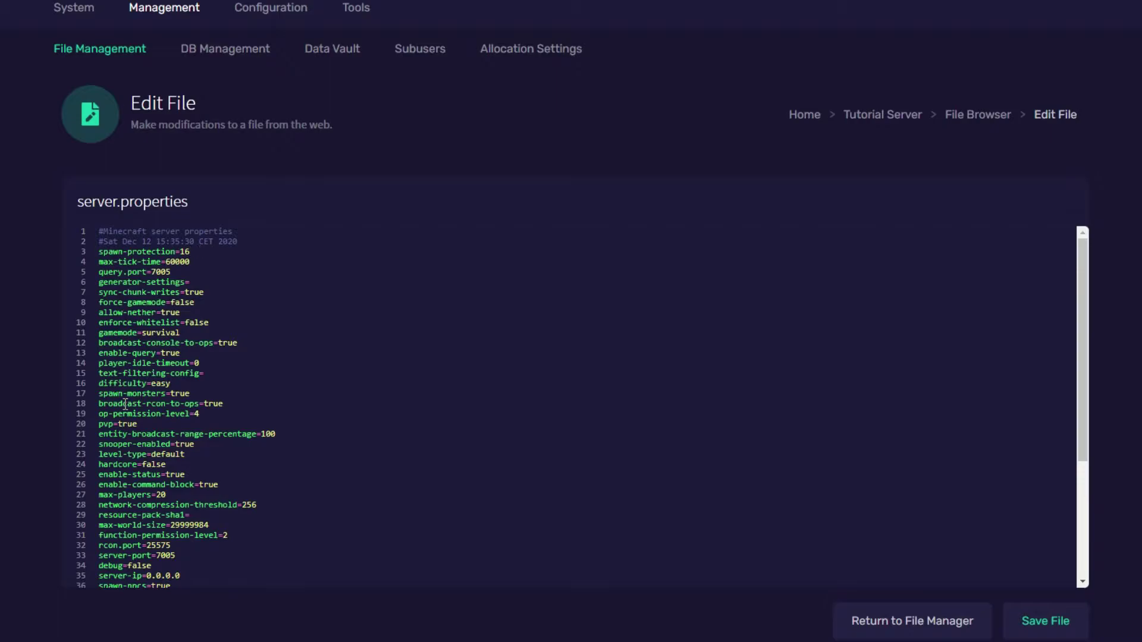
Step: Try noting the formula 2x+1 beside the spawn-protection entry and changing its value to 4
type("2x+1")
key("Left")
key("Left")
key("Left")
key("Left")
key("Left")
key("Left")
key("BackSpace")
key("BackSpace")
type("4")
Step: Clear the trial text from spawn-protection, try the value 0 and set it back to 16
key("BackSpace")
key("BackSpace")
key("BackSpace")
key("BackSpace")
key("BackSpace")
key("BackSpace")
key("BackSpace")
type("0")
key("BackSpace")
type("16")
Step: Clear the query.port value and re-enter it as 7005
left_click(193, 263)
left_click(196, 272)
key("BackSpace")
key("BackSpace")
key("BackSpace")
key("BackSpace")
type("7005")
Step: Examine the entries from generator-settings to enable-query, paying particular attention to the gamemode line
left_click(220, 283)
left_click(199, 302)
left_click_drag(99, 333, 110, 333)
double_click(110, 334)
right_click(148, 334)
left_click(180, 333)
left_click_drag(181, 333, 99, 334)
left_click(188, 331)
left_click(201, 313)
left_click(248, 328)
left_click(238, 343)
key("Down")
Step: Try 5 and 10 as the player-idle-timeout value and set it back to 0
left_click(221, 360)
key("BackSpace")
type("5")
key("BackSpace")
type("10")
key("Left")
key("BackSpace")
Step: Try the named difficulty values normal and hard in the difficulty entry
left_click_drag(201, 373, 99, 373)
left_click(172, 383)
key("BackSpace")
key("BackSpace")
key("BackSpace")
key("BackSpace")
type("normal")
key("BackSpace")
key("BackSpace")
key("BackSpace")
key("BackSpace")
key("BackSpace")
key("BackSpace")
type("hard")
Step: Try the numeric difficulty values 0, 1 and 3 and set the difficulty back to easy
key("BackSpace")
key("BackSpace")
key("BackSpace")
key("BackSpace")
type("0")
key("BackSpace")
type("1")
key("BackSpace")
type("3")
key("BackSpace")
type("easy")
Step: Try 1, 2 and 3 as the op-permission-level value and look at the neighbouring pvp entry
left_click(237, 396)
left_click(235, 405)
key("BackSpace")
type("1")
key("BackSpace")
type("2")
key("BackSpace")
type("3")
left_click(201, 415)
left_click(199, 425)
Step: Clear the level-type value and try default and flat in its place
scroll(270, 397, "down", 2)
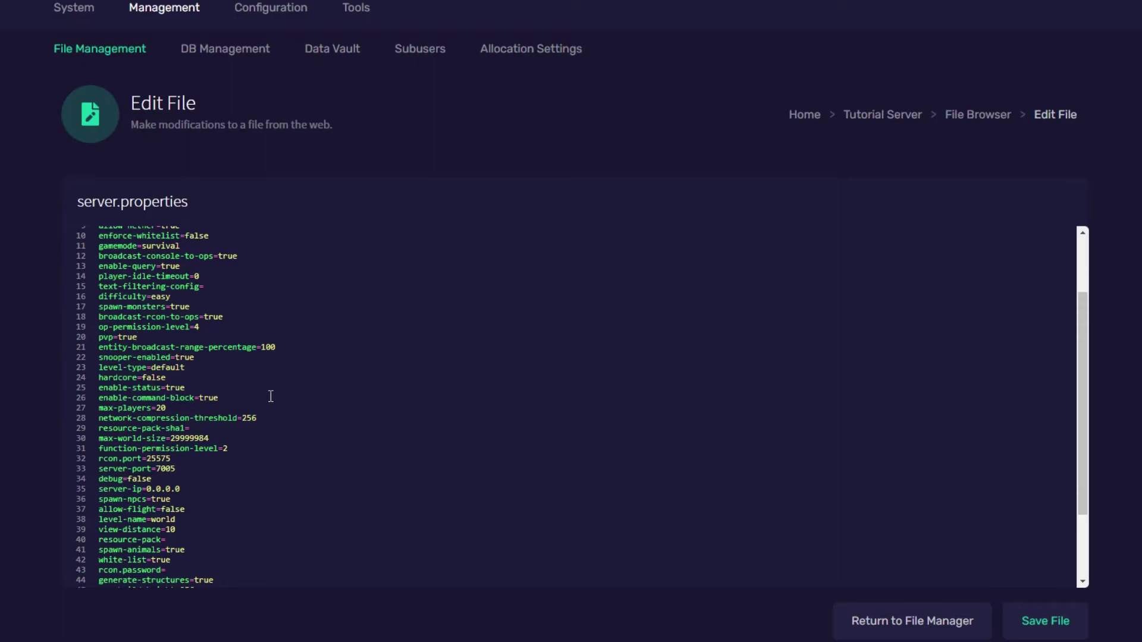
left_click(283, 349)
key("Down")
left_click(204, 368)
key("ctrl+BackSpace")
type("def")
type("ult")
key("BackSpace")
key("BackSpace")
key("BackSpace")
key("BackSpace")
key("BackSpace")
key("BackSpace")
type("flat")
Step: Replace the trial level-type value with largeBiomes and after that with amplified
key("BackSpace")
key("BackSpace")
key("BackSpace")
key("BackSpace")
type("largeBiomes")
key("BackSpace")
key("BackSpace")
key("BackSpace")
key("BackSpace")
key("BackSpace")
key("BackSpace")
key("BackSpace")
key("BackSpace")
key("BackSpace")
key("BackSpace")
key("BackSpace")
type("amplifed")
Step: Try a max-players value of 10000 and set it back to 20
left_click(202, 388)
left_click(230, 403)
left_click_drag(195, 409, 222, 410)
key("BackSpace")
key("BackSpace")
type("10000")
key("BackSpace")
key("BackSpace")
key("BackSpace")
key("BackSpace")
key("BackSpace")
type("20")
Step: Try a max-world-size of 1000 and undo the change
left_click(260, 419)
left_click(207, 429)
left_click(220, 439)
key("BackSpace")
key("BackSpace")
key("BackSpace")
key("BackSpace")
key("BackSpace")
key("BackSpace")
key("BackSpace")
key("BackSpace")
type("1000")
key("ctrl+z")
key("ctrl+z")
key("ctrl+z")
key("ctrl+z")
key("ctrl+z")
Step: Examine the max-world-size, function-permission-level, server-port and debug entries and the remaining lines of the file
left_click(214, 431)
left_click_drag(214, 438, 172, 439)
left_click(219, 438)
left_click(250, 449)
scroll(360, 360, "down", 2)
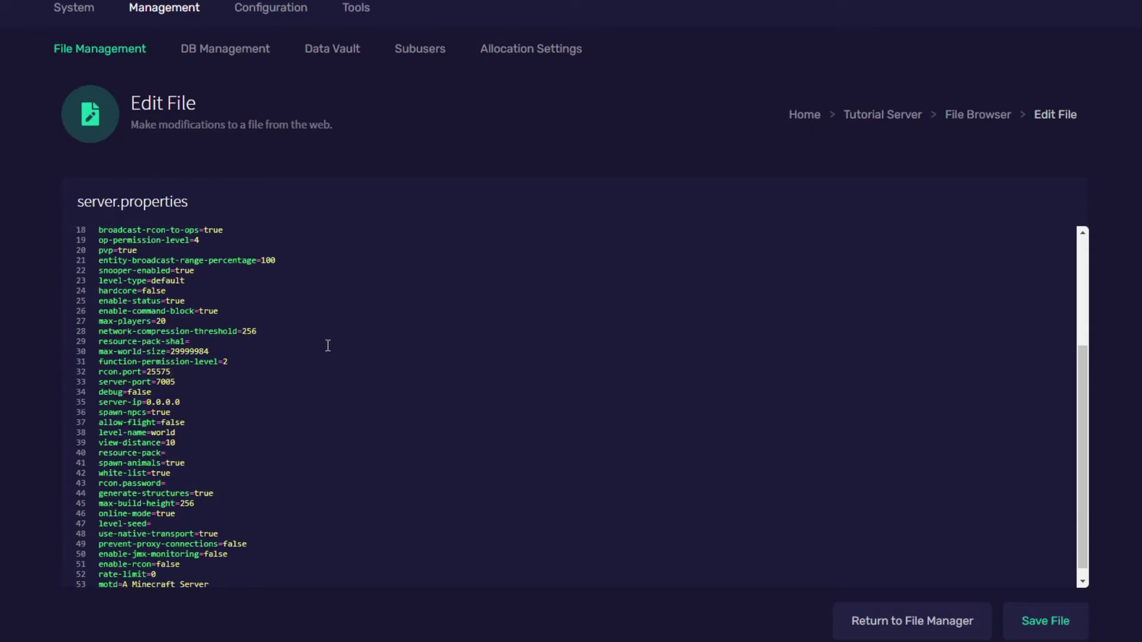
left_click(198, 380)
left_click(161, 394)
scroll(329, 371, "down", 1)
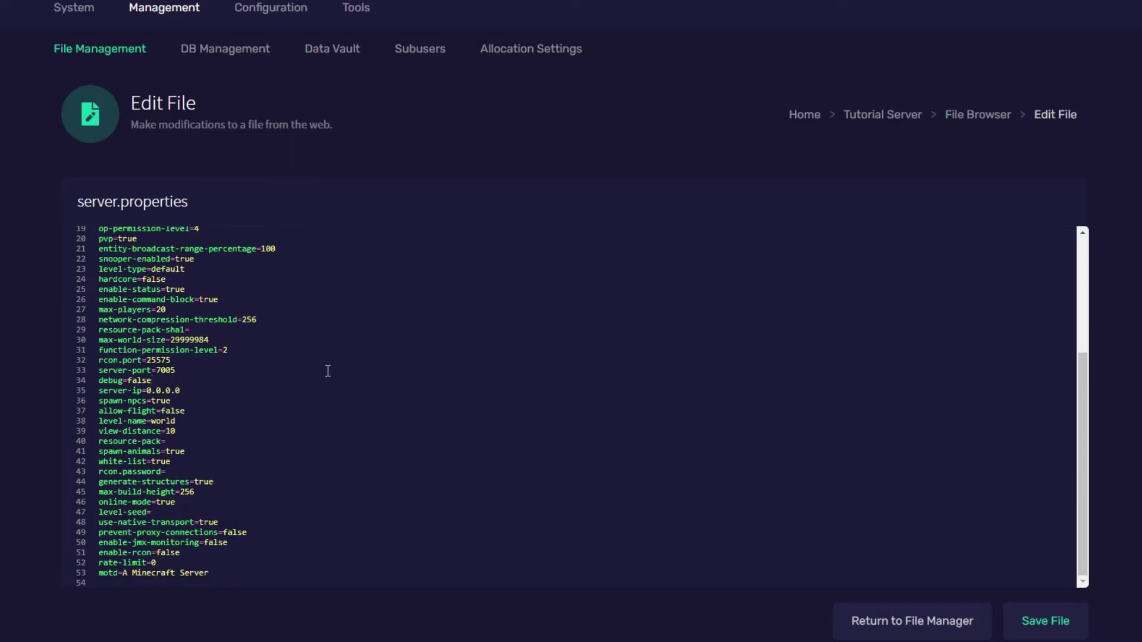
Step: Try empower as the level-name value and undo the change
left_click(196, 392)
left_click(202, 421)
key("BackSpace")
key("BackSpace")
key("BackSpace")
key("BackSpace")
key("BackSpace")
type("empower")
key("ctrl+z")
Step: Examine the entries from resource-pack through rate-limit, including white-list, generate-structures, max-build-height and enable-rcon
left_click(213, 441)
left_click(210, 452)
left_click(222, 463)
left_click(212, 469)
left_click(218, 483)
left_click(237, 487)
left_click(225, 494)
key("Down")
left_click(310, 542)
scroll(267, 542, "down", 1)
left_click(192, 476)
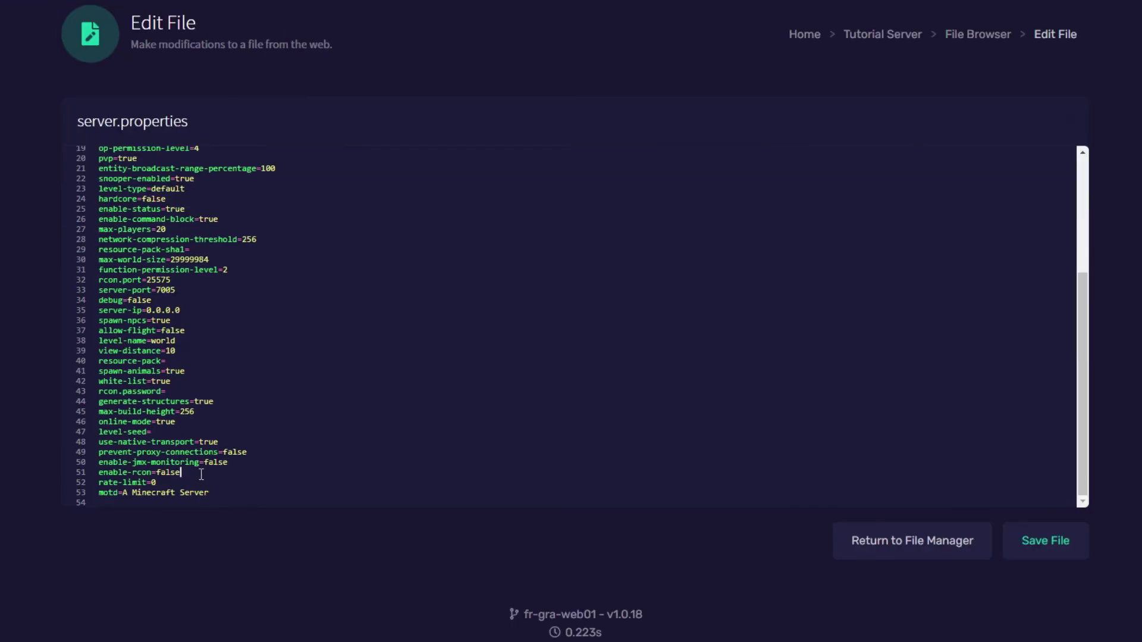
left_click(172, 484)
Step: Replace the motd text with "Empower servers"
left_click(235, 494)
key("BackSpace")
key("BackSpace")
key("BackSpace")
key("BackSpace")
key("BackSpace")
key("BackSpace")
key("BackSpace")
key("BackSpace")
key("BackSpace")
key("BackSpace")
key("BackSpace")
key("BackSpace")
key("BackSpace")
key("BackSpace")
key("BackSpace")
key("BackSpace")
key("BackSpace")
type("EM")
key("BackSpace")
type("mpower server")
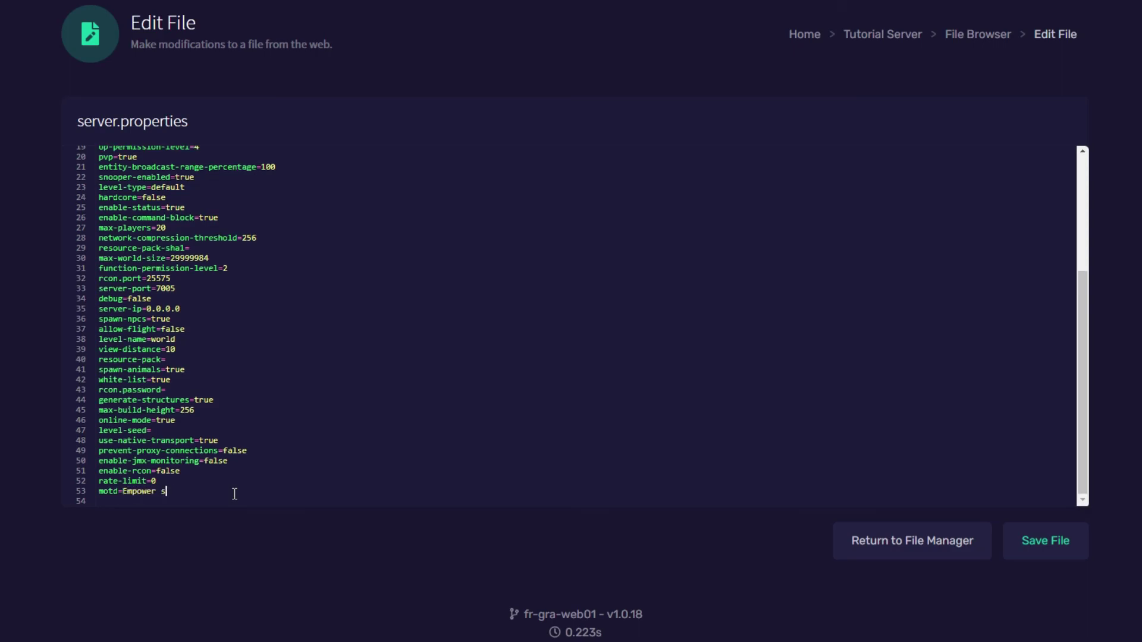
type("s")
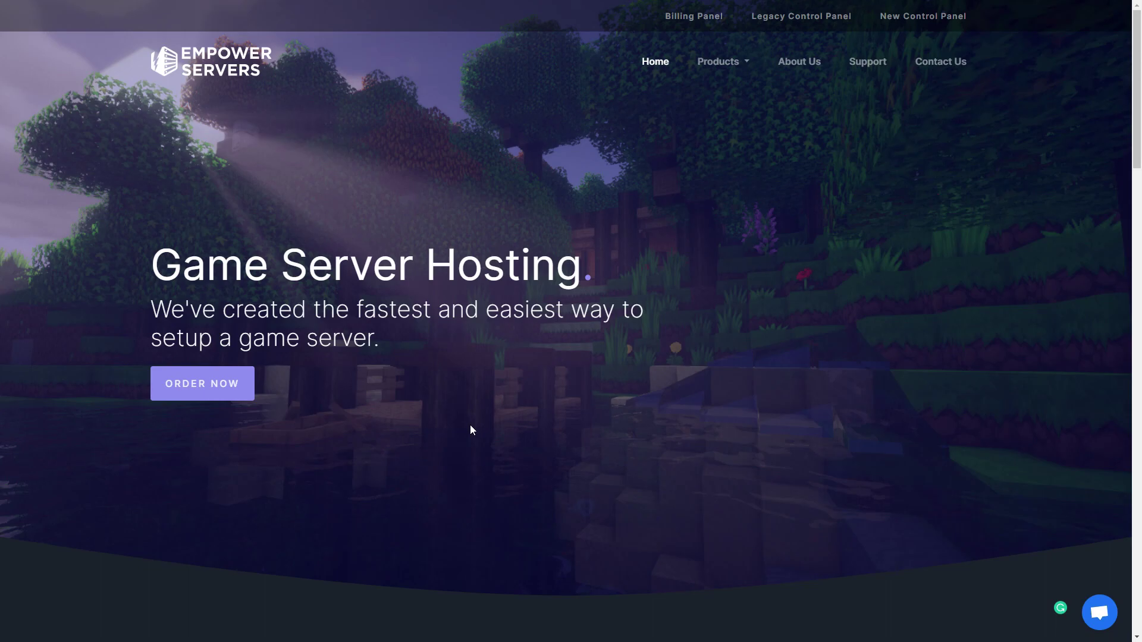
Step: Open the support chat on the Empower Servers website
left_click(1099, 613)
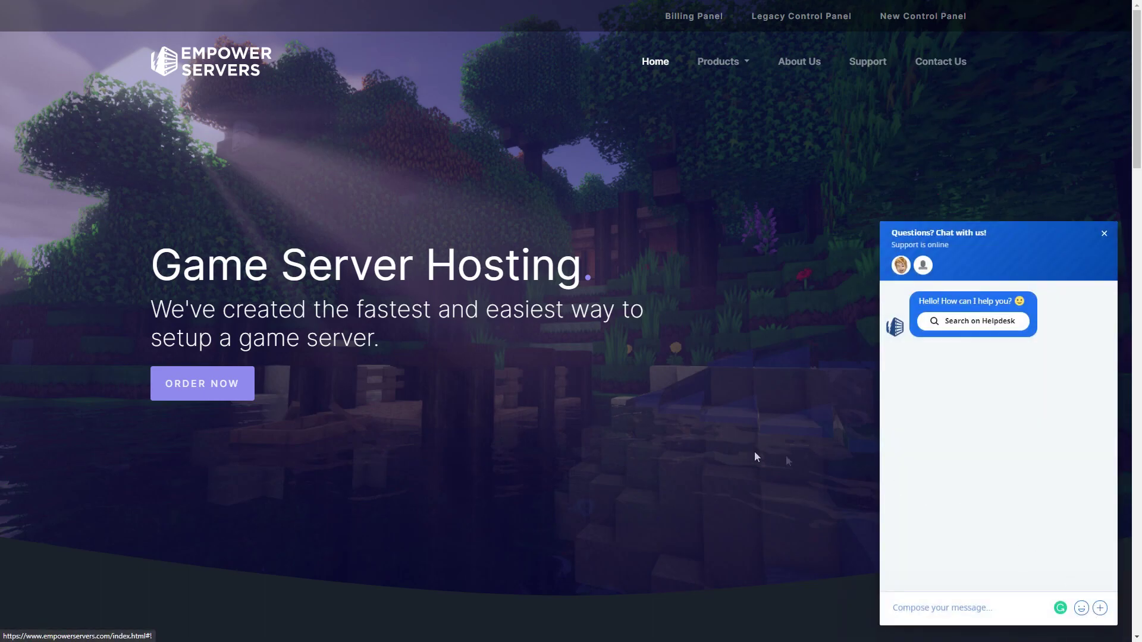